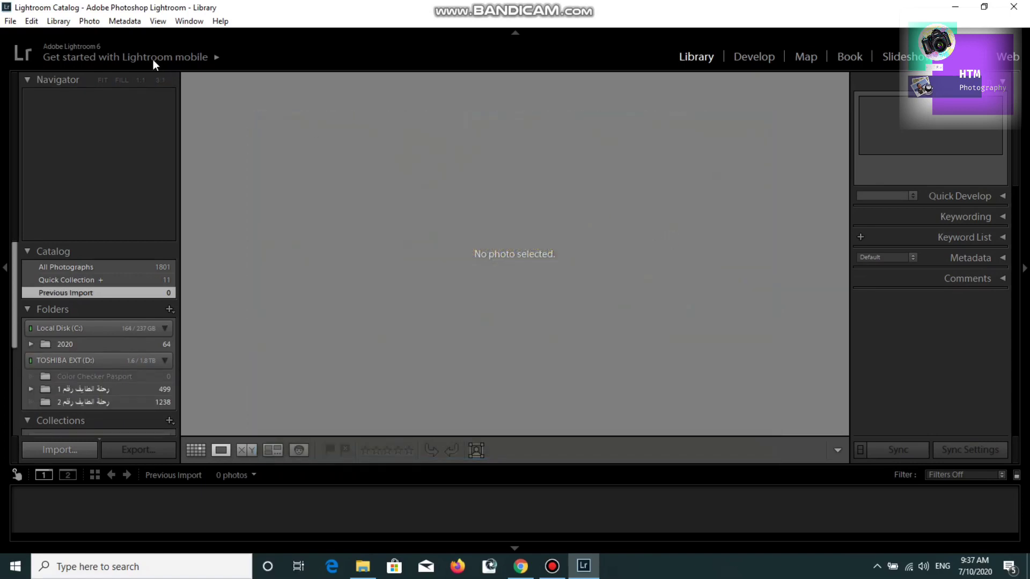
Step: Import the two DNG photos from the Desktop folder into the catalog, previewing the colour chart photo at large size first
click(7, 20)
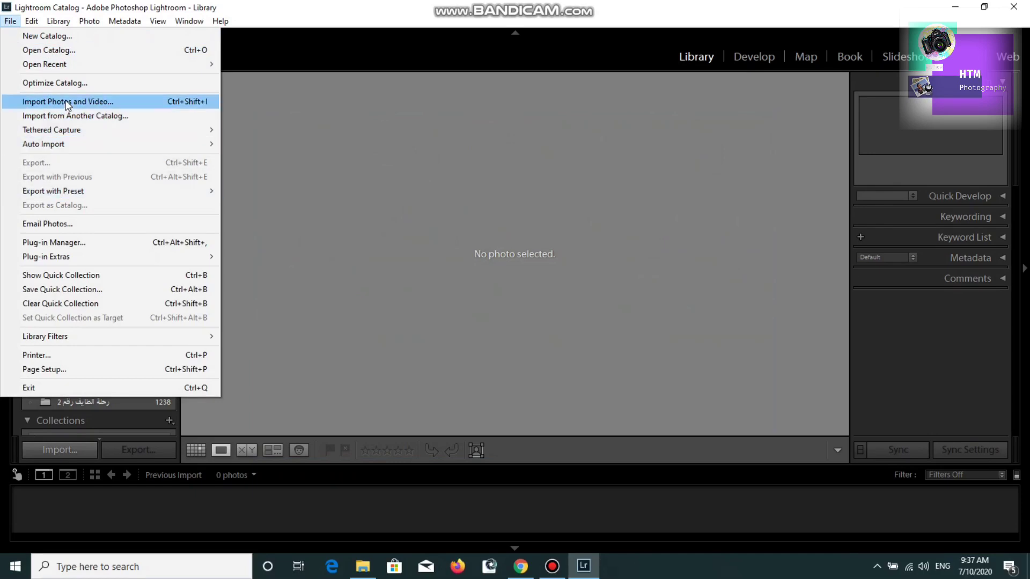
click(67, 103)
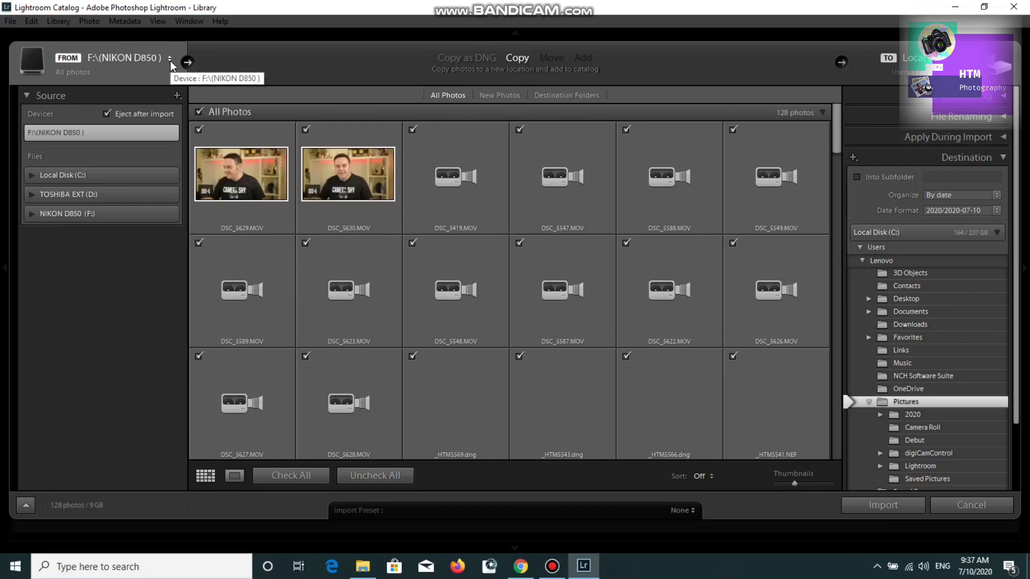
click(171, 61)
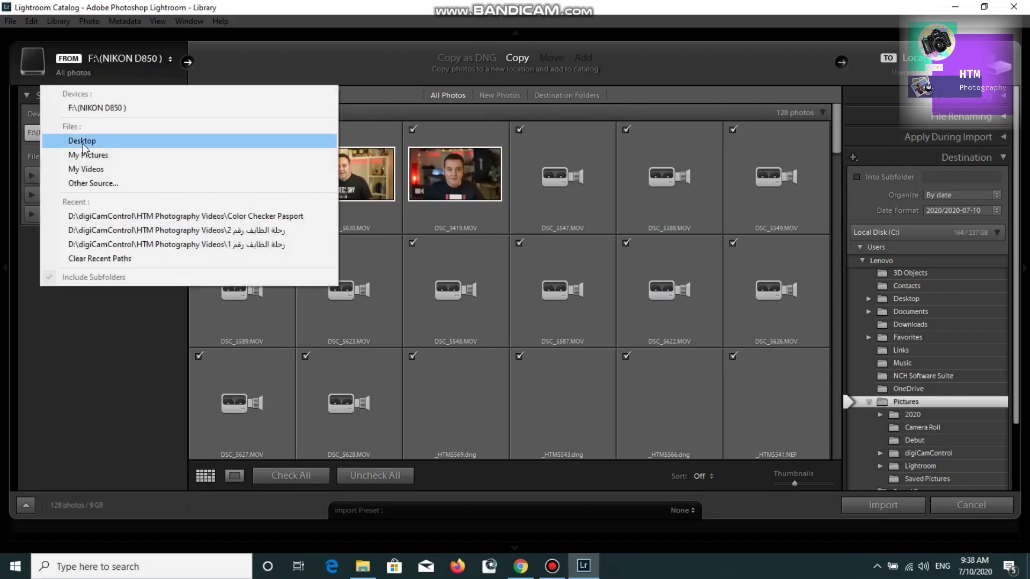
click(83, 142)
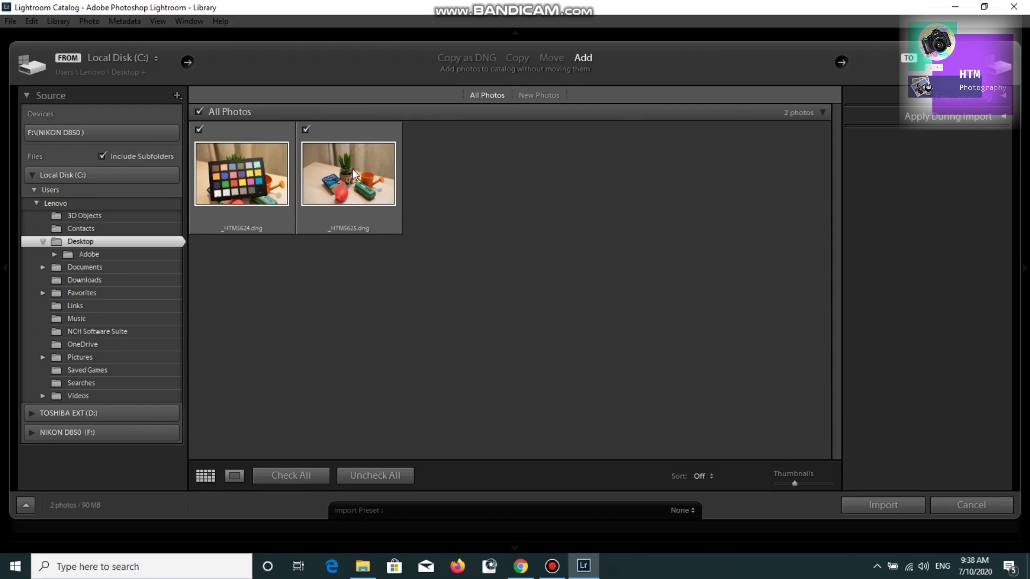
double_click(266, 185)
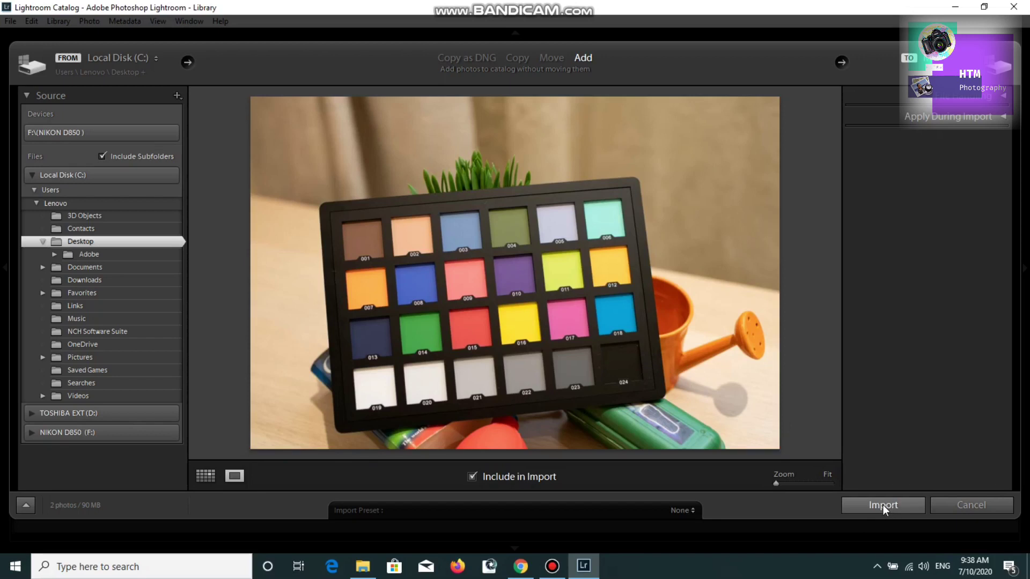
click(882, 505)
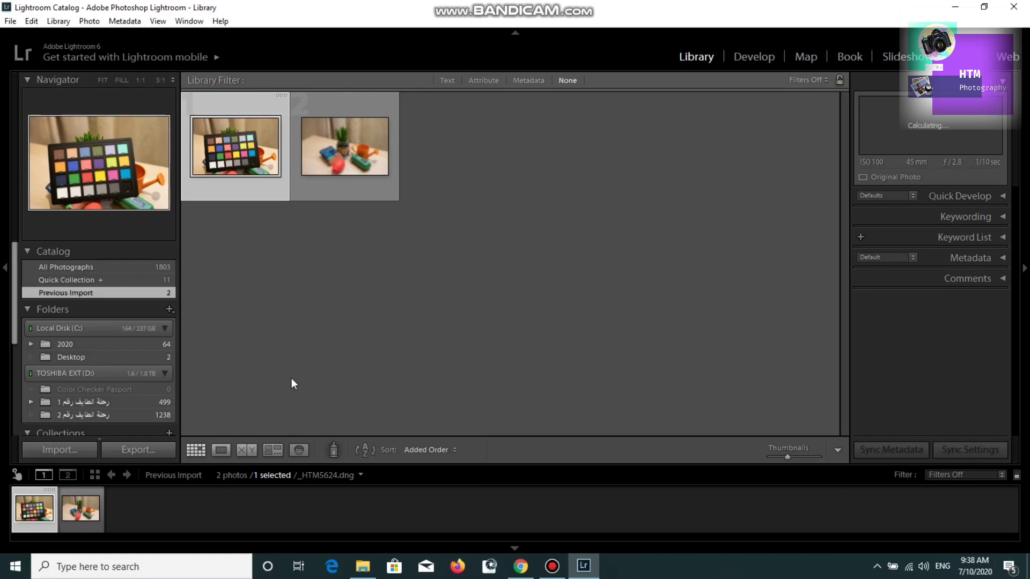
Step: View the imported still-life photo _HTM5625.dng enlarged, followed by the colour chart photo _HTM5624.dng
click(88, 512)
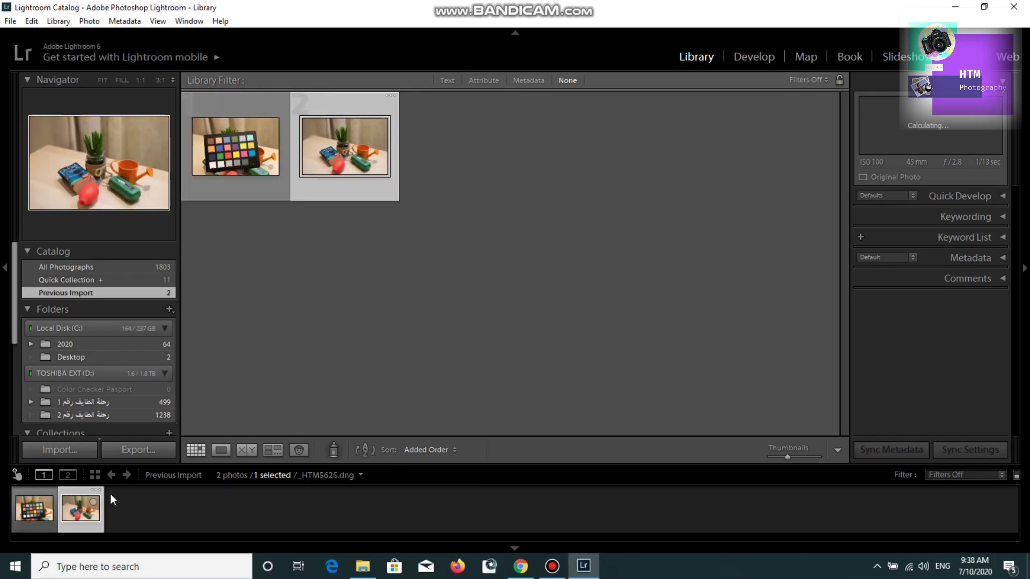
double_click(352, 165)
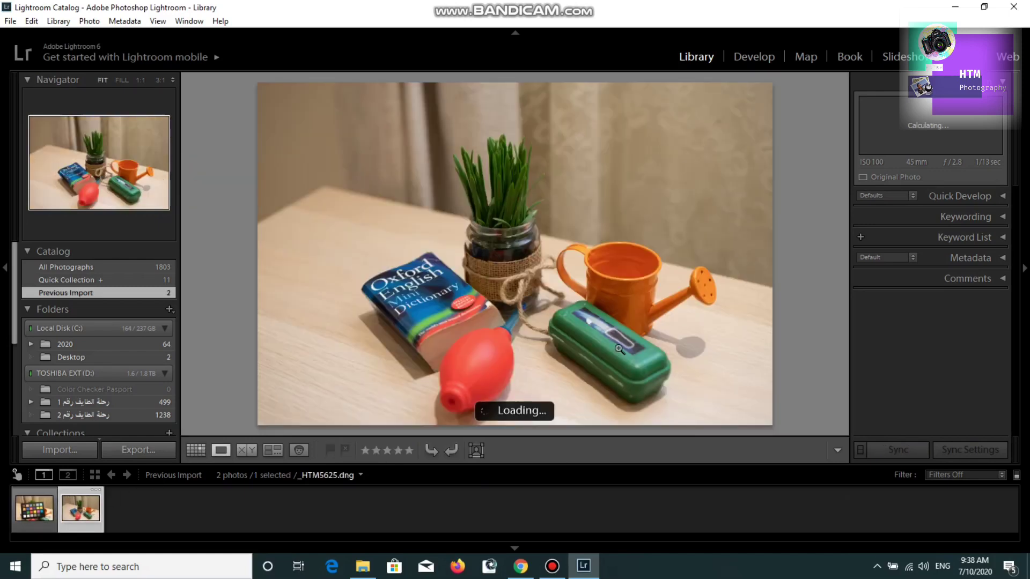
click(43, 510)
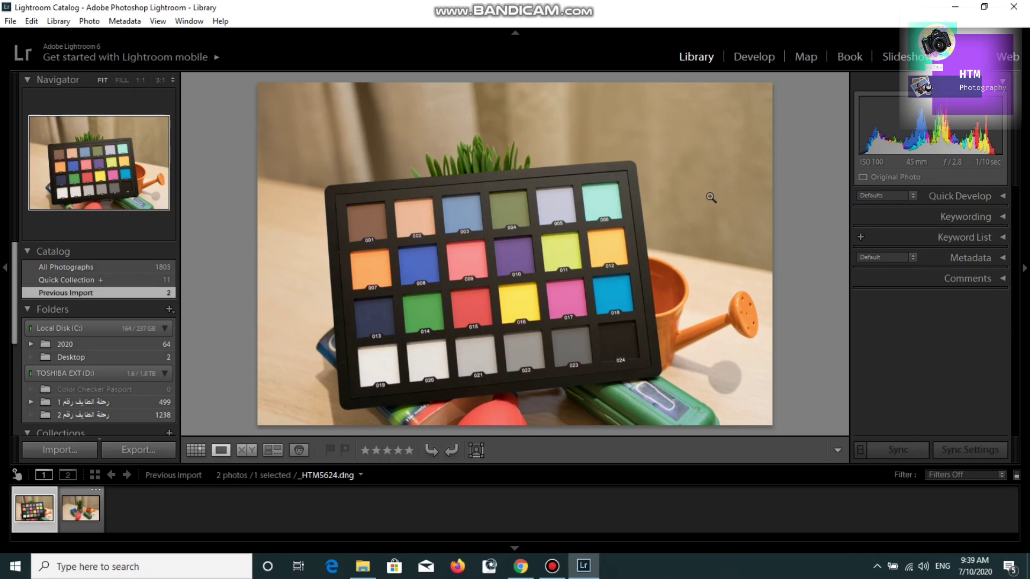
Step: Export the colour chart photo with the ColorChecker Passport preset, saving the DNG profile as sunlight1
click(11, 21)
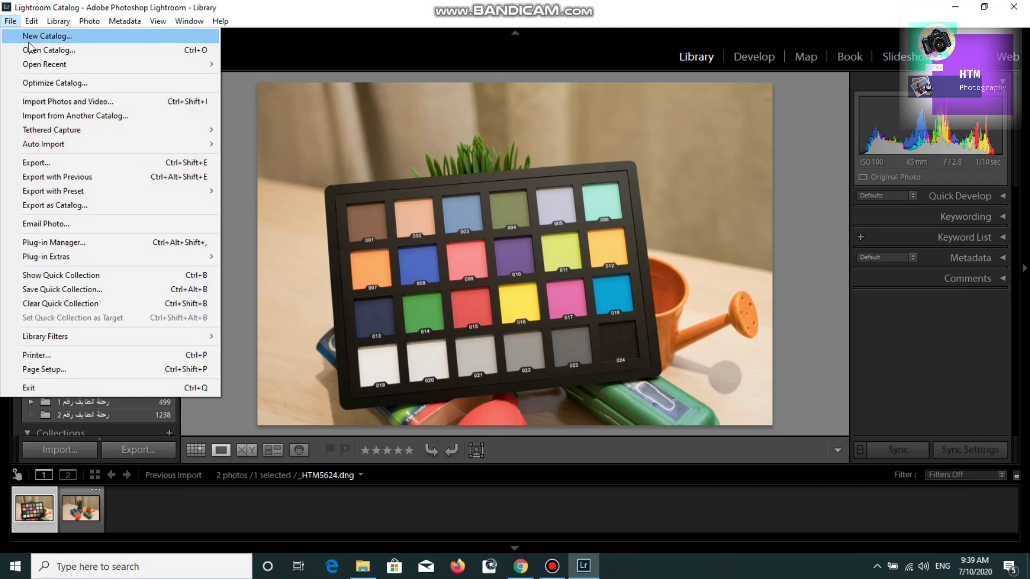
mouse_move(39, 194)
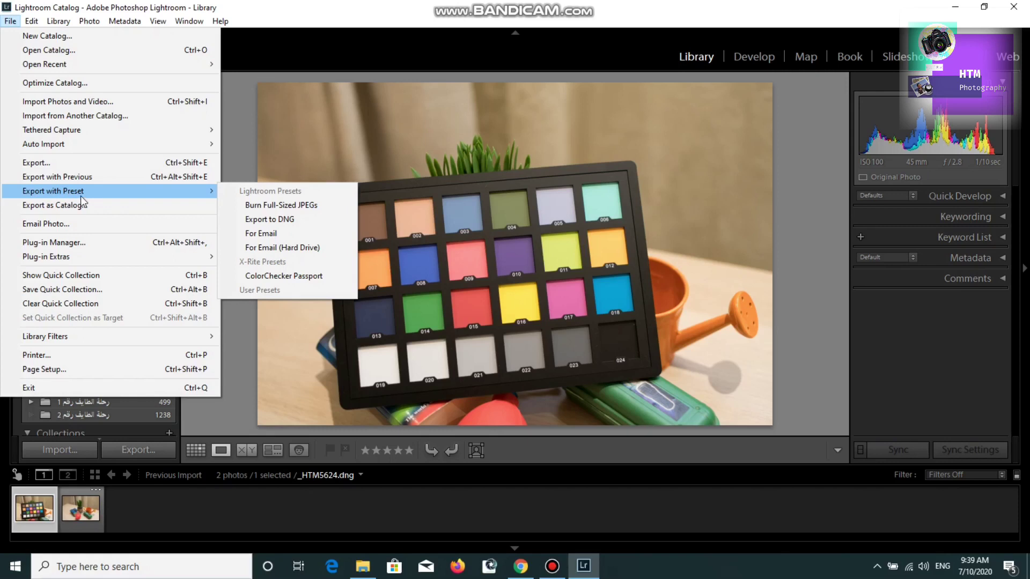
click(298, 277)
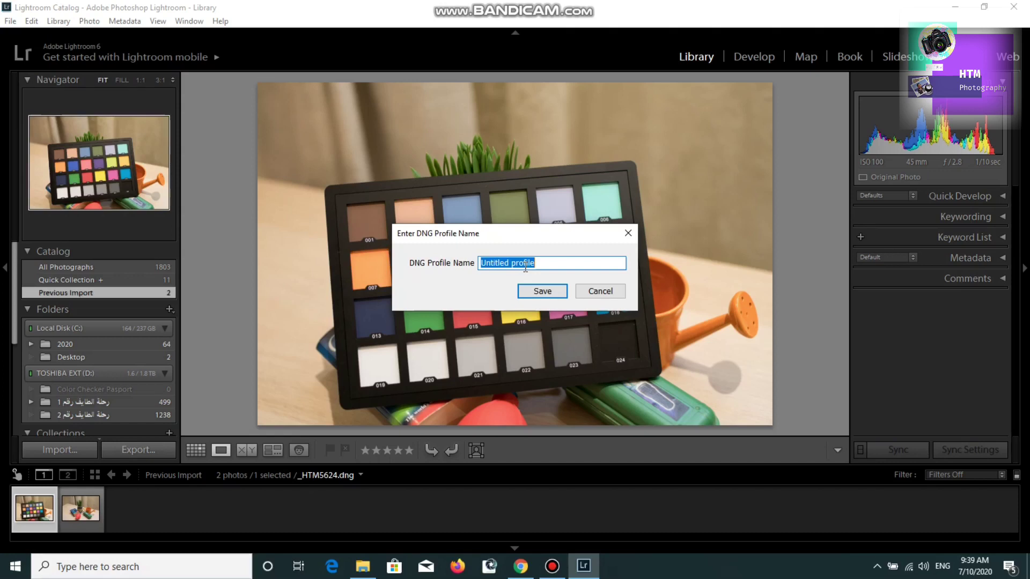
text(sunli)
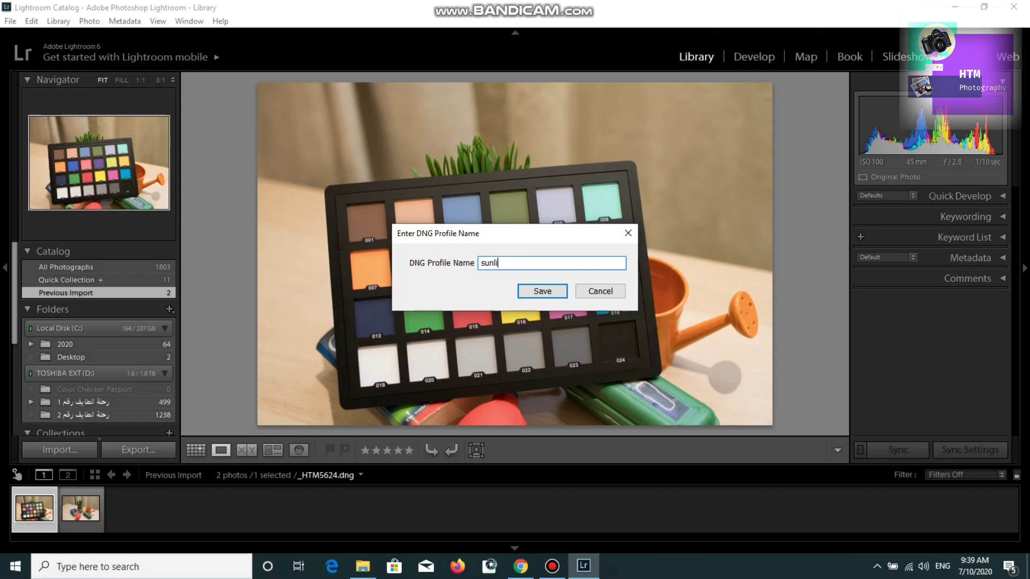
text(ght)
text(1)
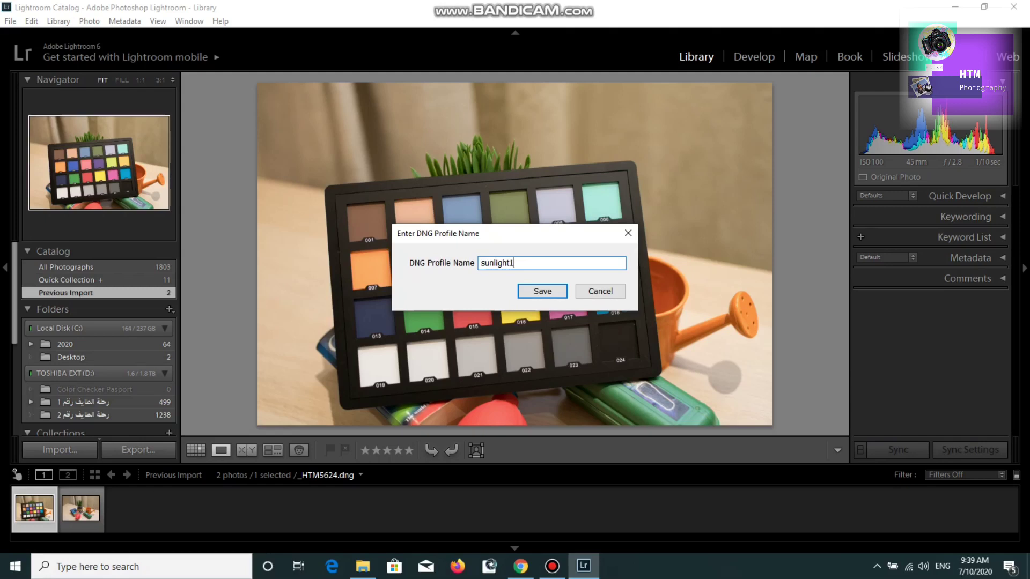
click(552, 291)
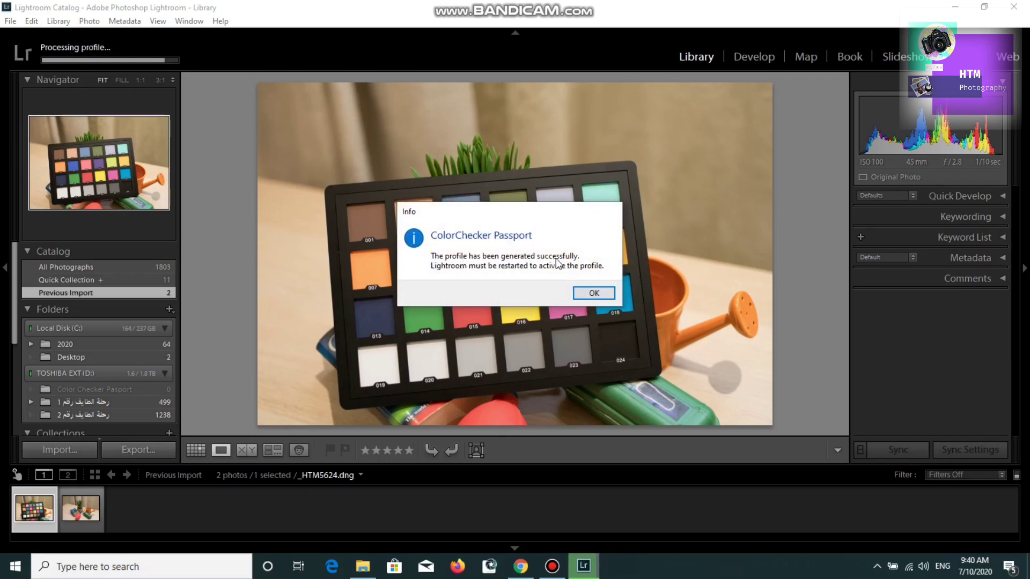
click(595, 294)
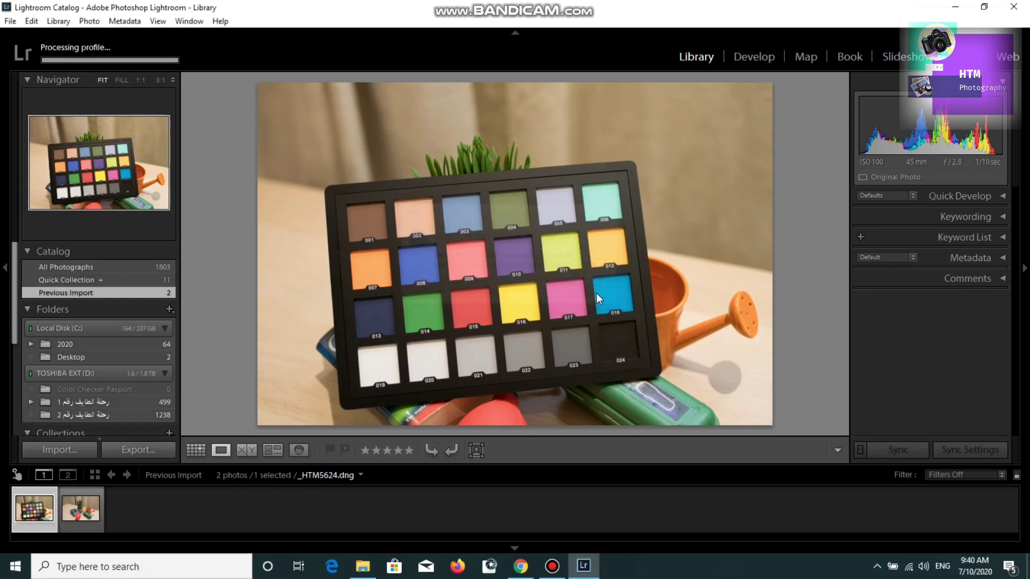
Step: Restart Lightroom to activate the new camera profile and show the colour chart photo in the Develop module
click(1013, 7)
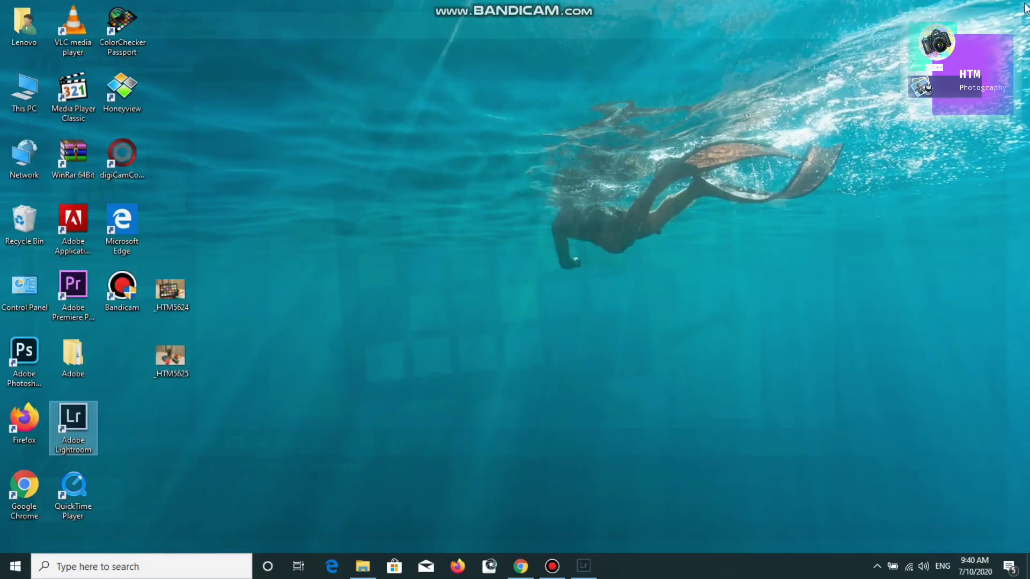
double_click(80, 413)
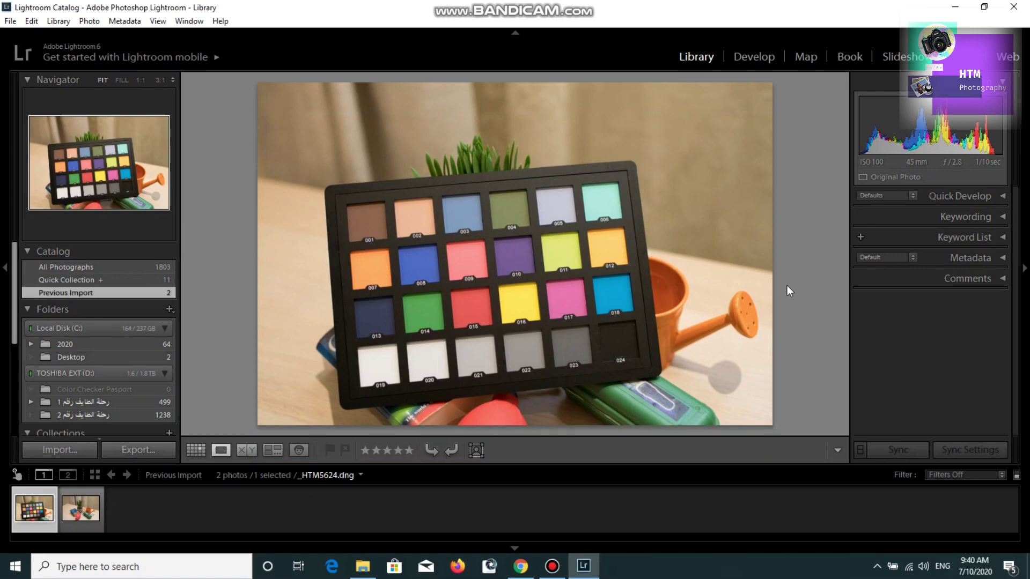
click(754, 58)
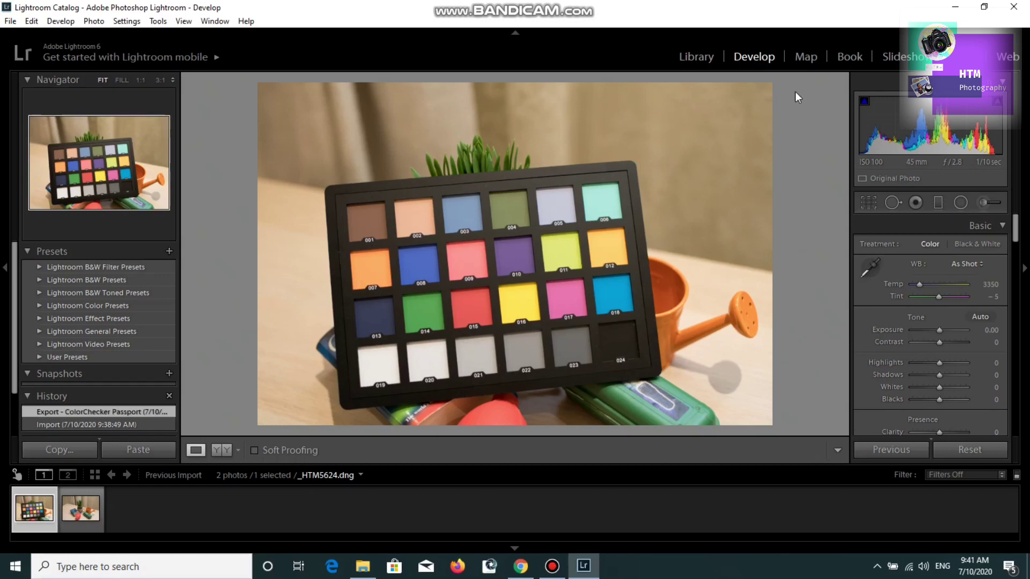
Step: Set the colour chart photo's Camera Calibration profile to sunlight1
drag(1015, 233, 1015, 424)
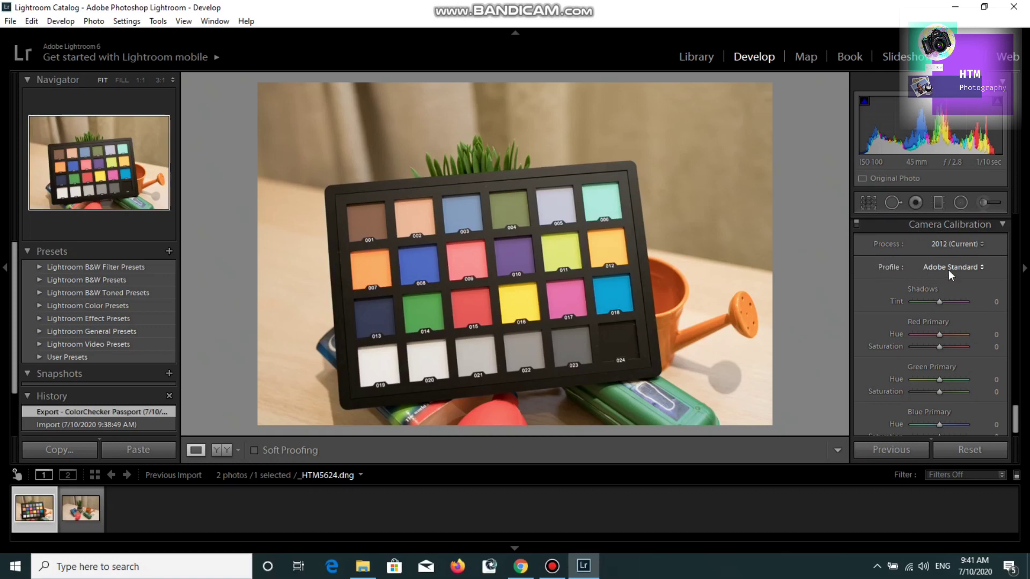
click(982, 268)
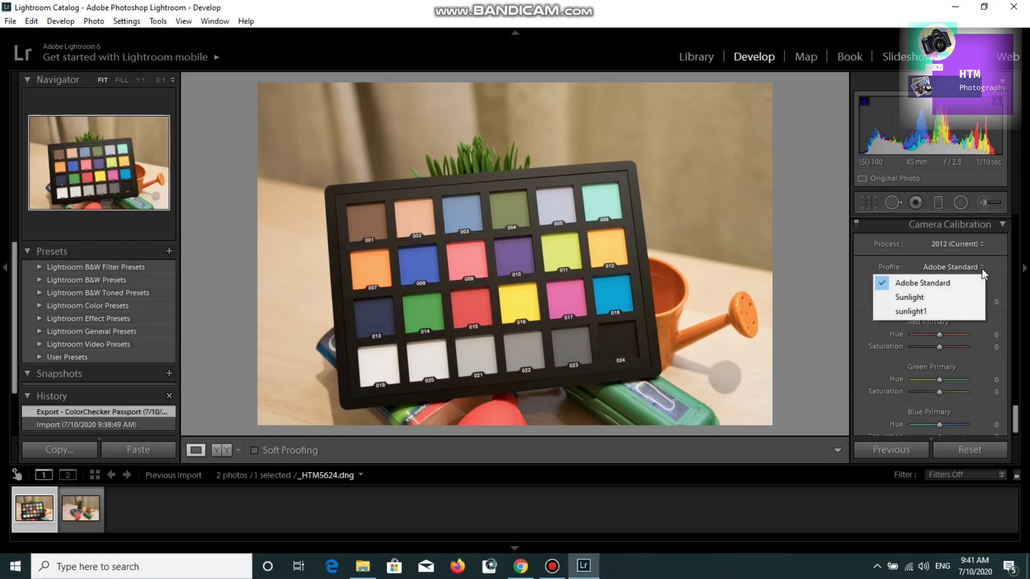
click(923, 313)
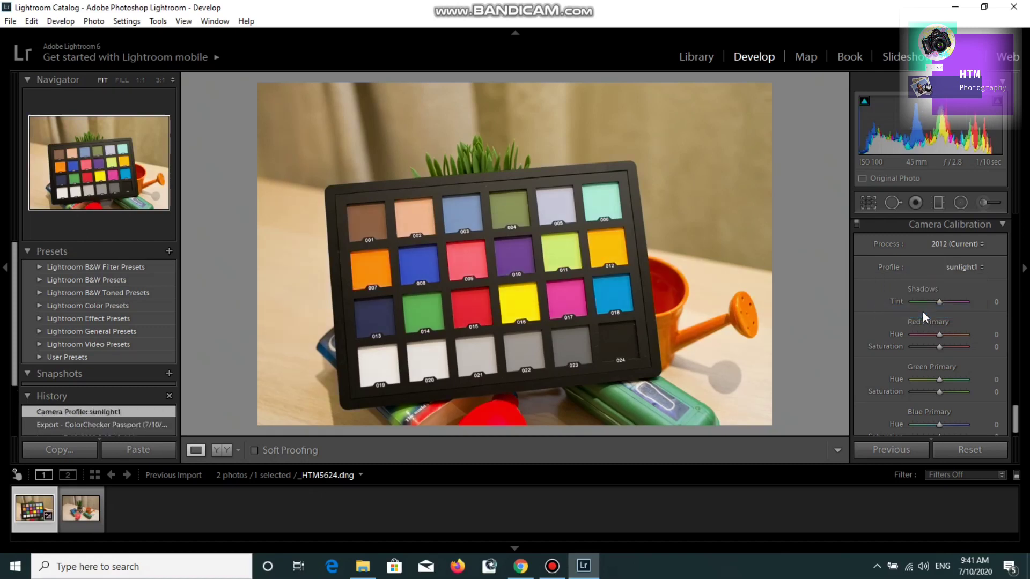
Step: Compare the colour chart photo without and with its camera calibration twice, leaving the calibration enabled
click(857, 226)
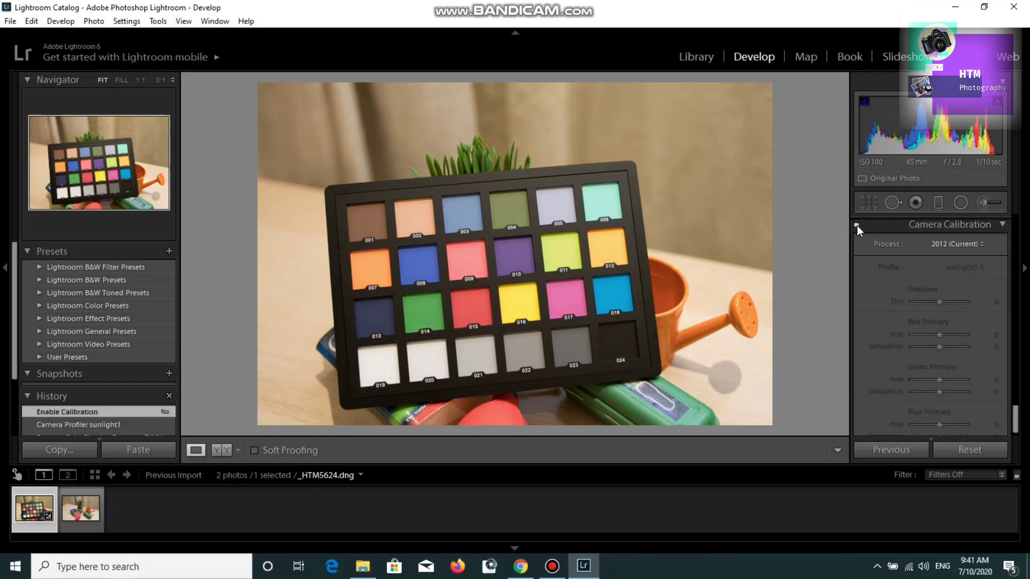
click(856, 228)
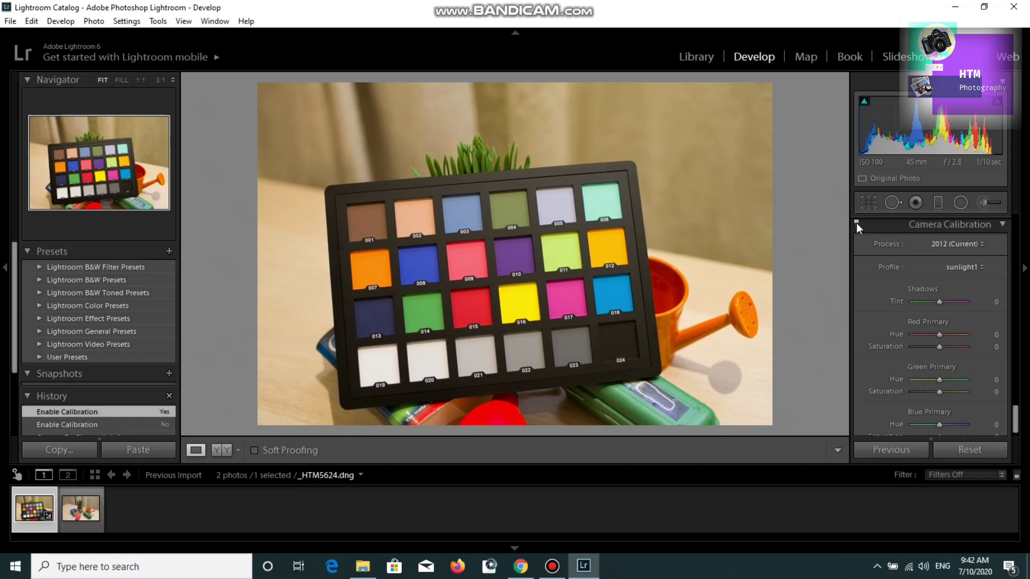
click(855, 223)
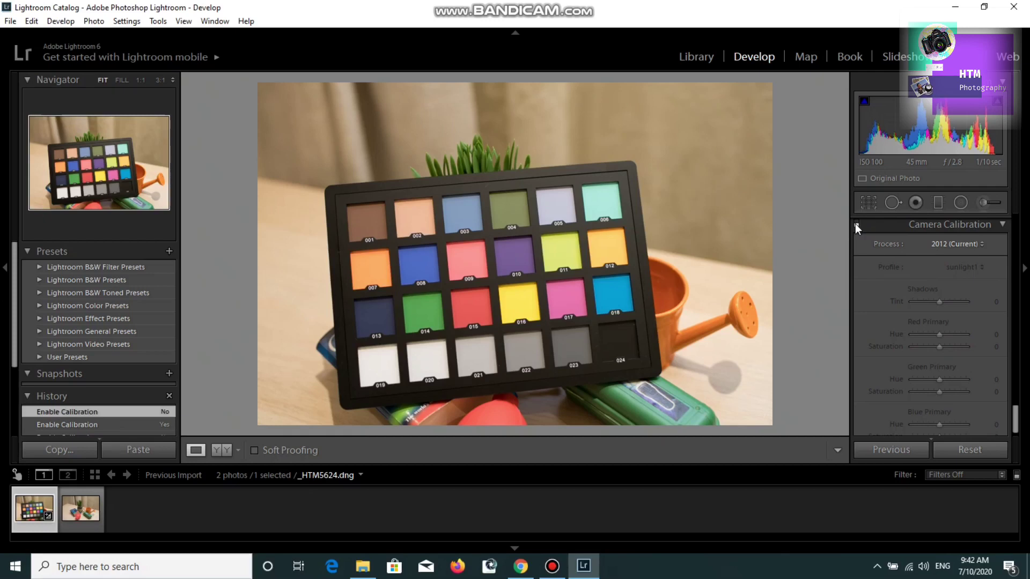
click(855, 224)
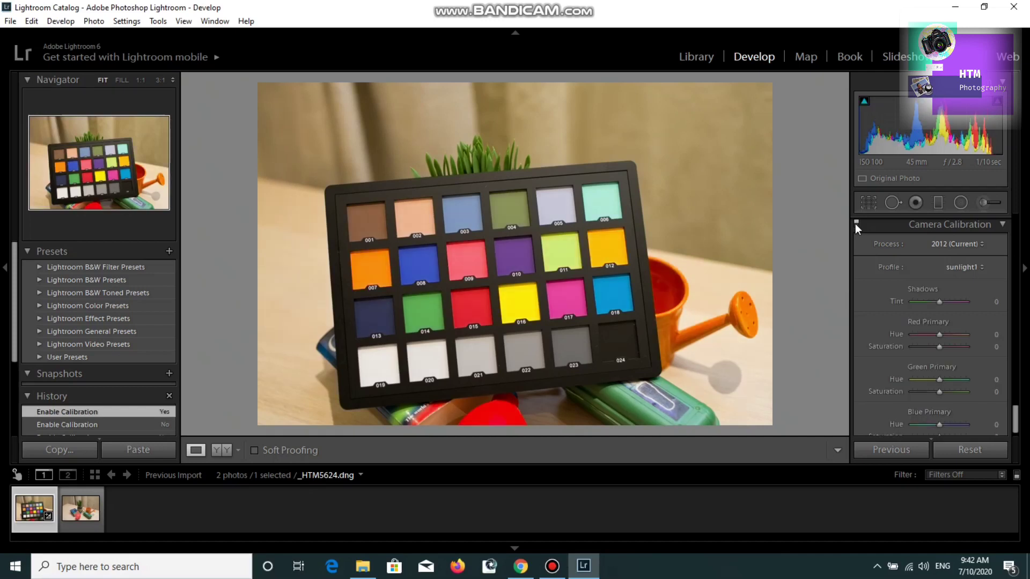
Step: Apply the sunlight1 Camera Calibration profile to the still-life photo _HTM5625.dng
click(79, 512)
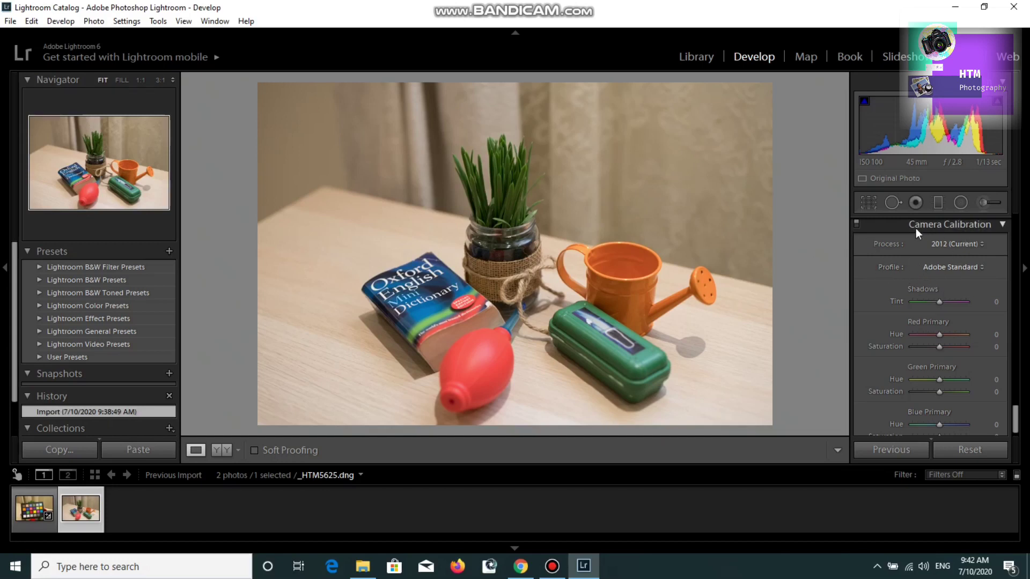
click(981, 267)
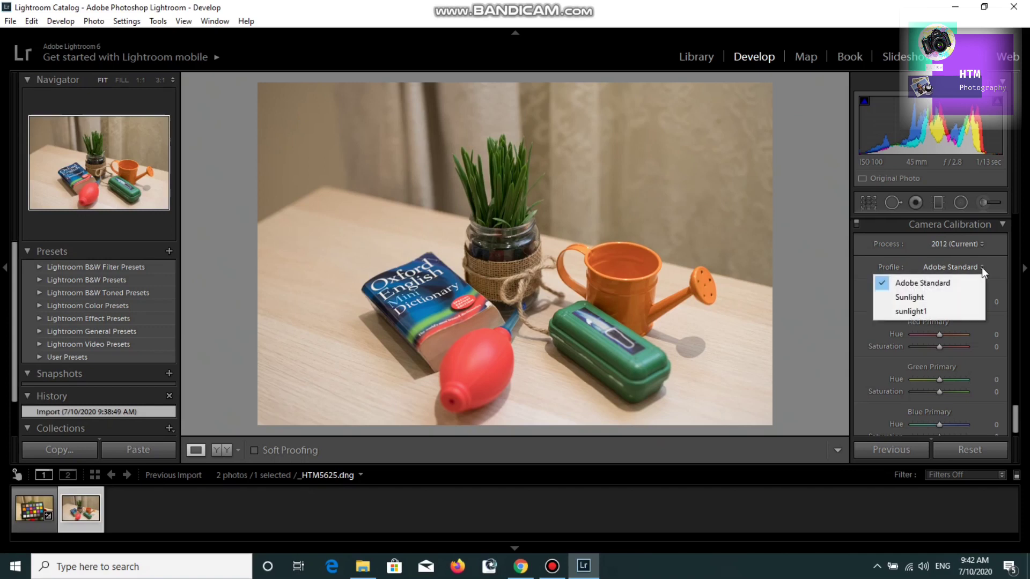
click(916, 311)
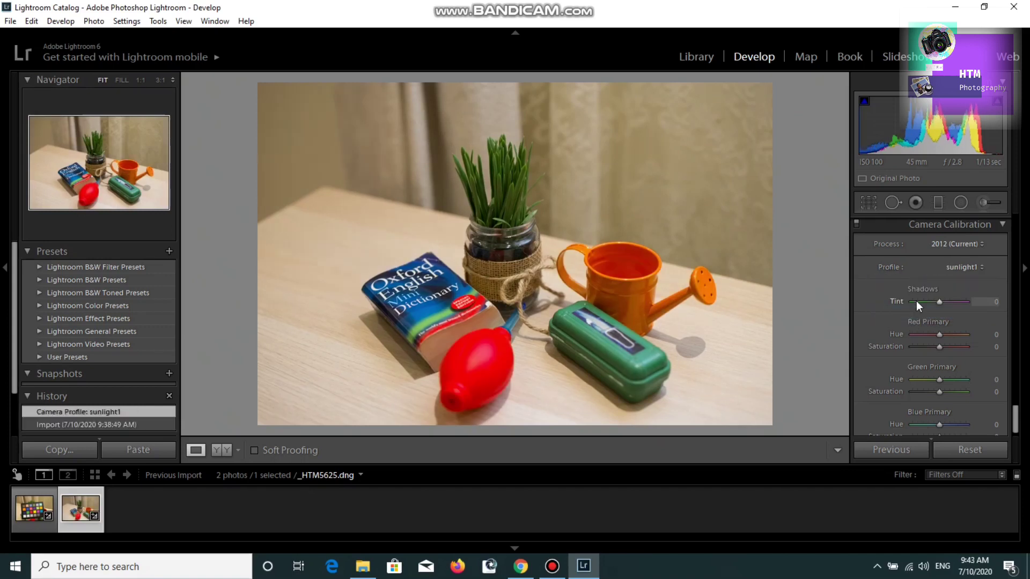
Step: Compare the still-life photo's colours repeatedly with the camera calibration off and on, leaving it enabled
click(857, 225)
click(856, 225)
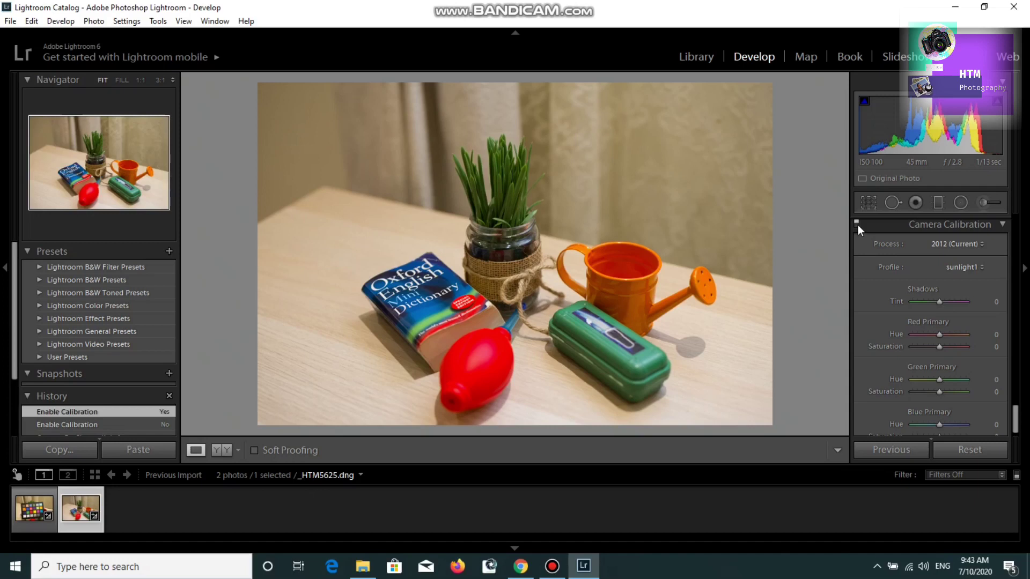
click(856, 224)
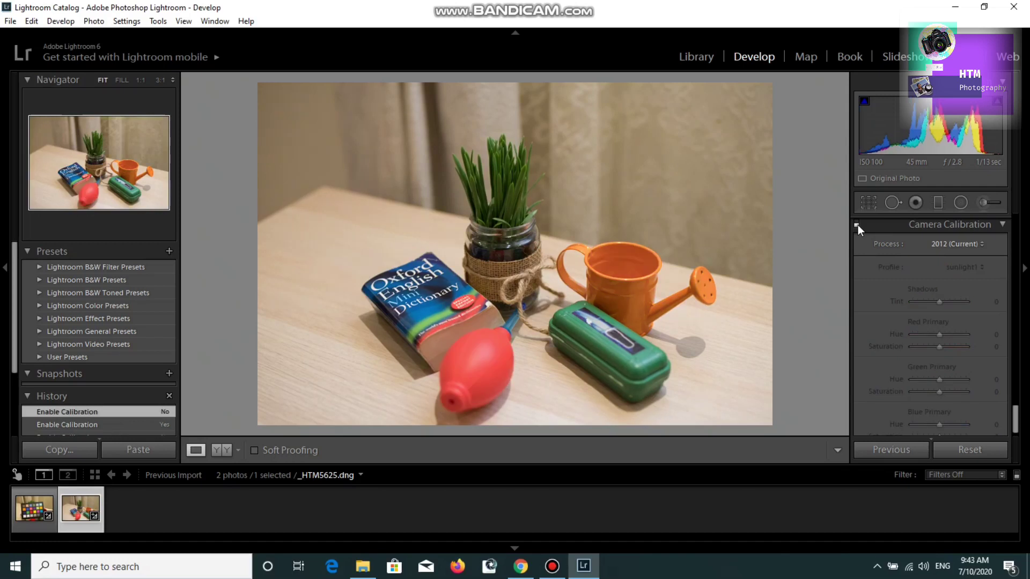
click(857, 225)
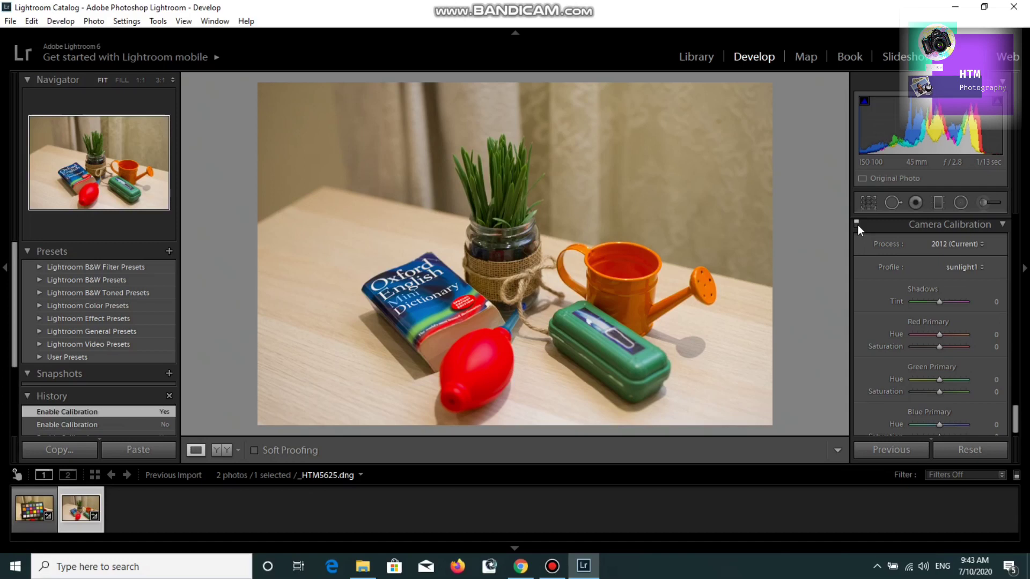
click(857, 225)
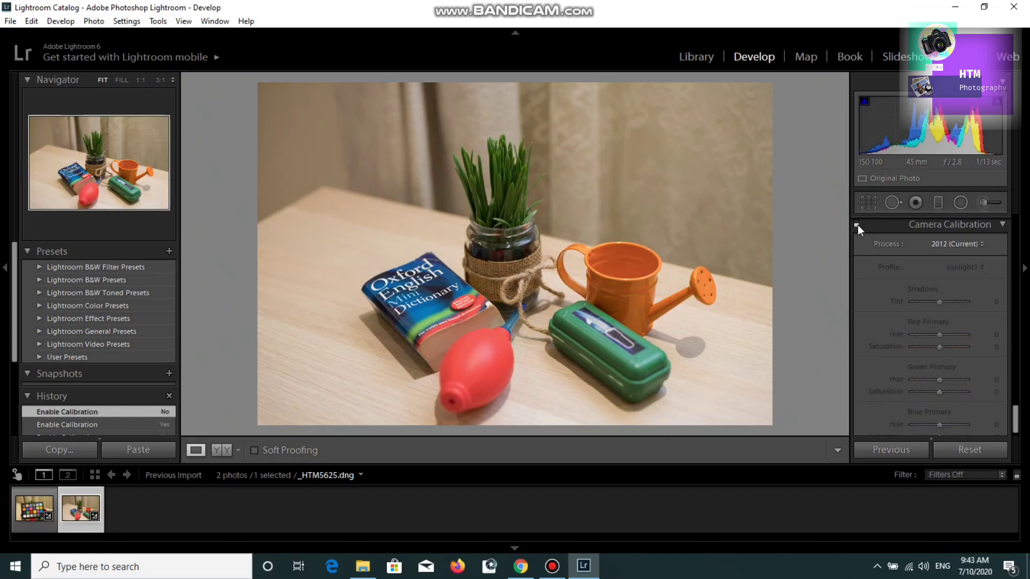
click(857, 225)
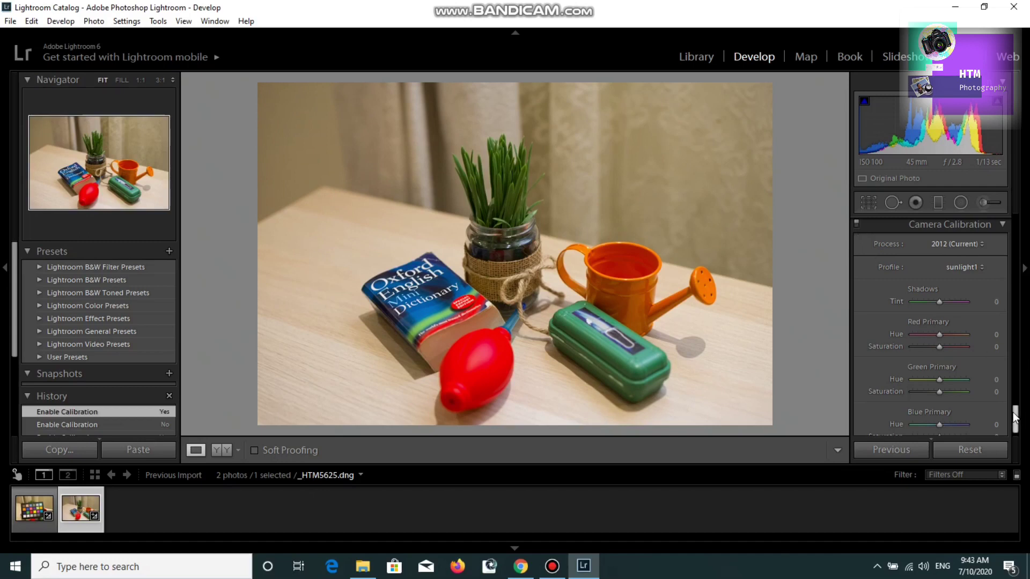
Step: Look over the still-life photo's HSL and tone curve settings, and recheck its colours without and with the camera calibration
drag(1013, 417, 989, 278)
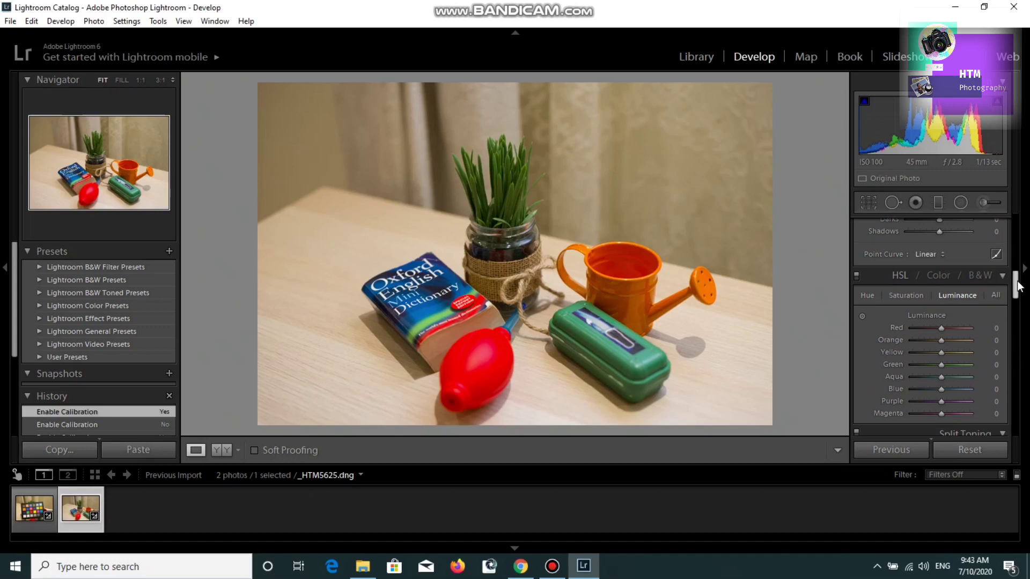
scroll(933, 301, up, 2)
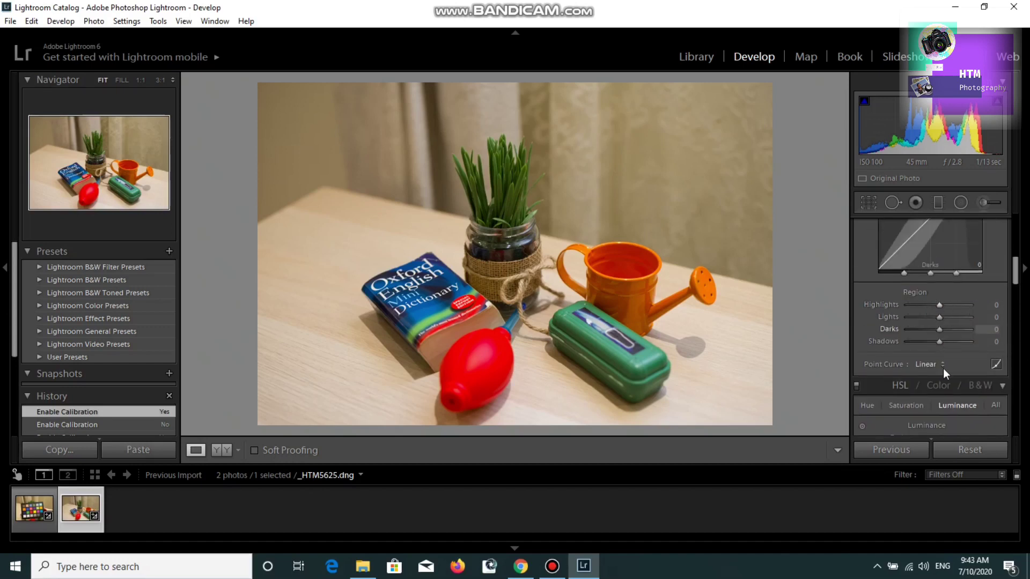
drag(1015, 271, 1024, 417)
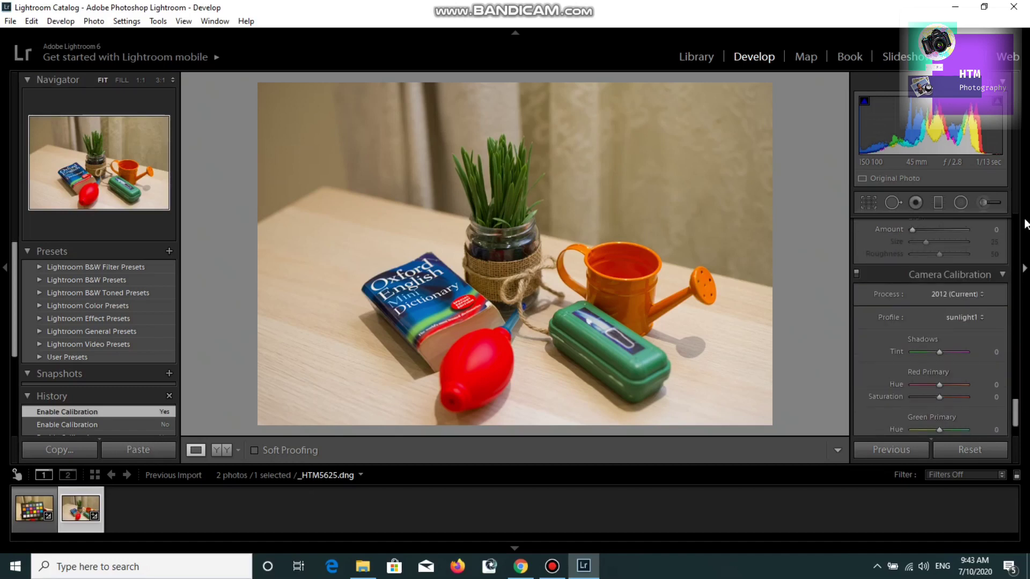
click(856, 274)
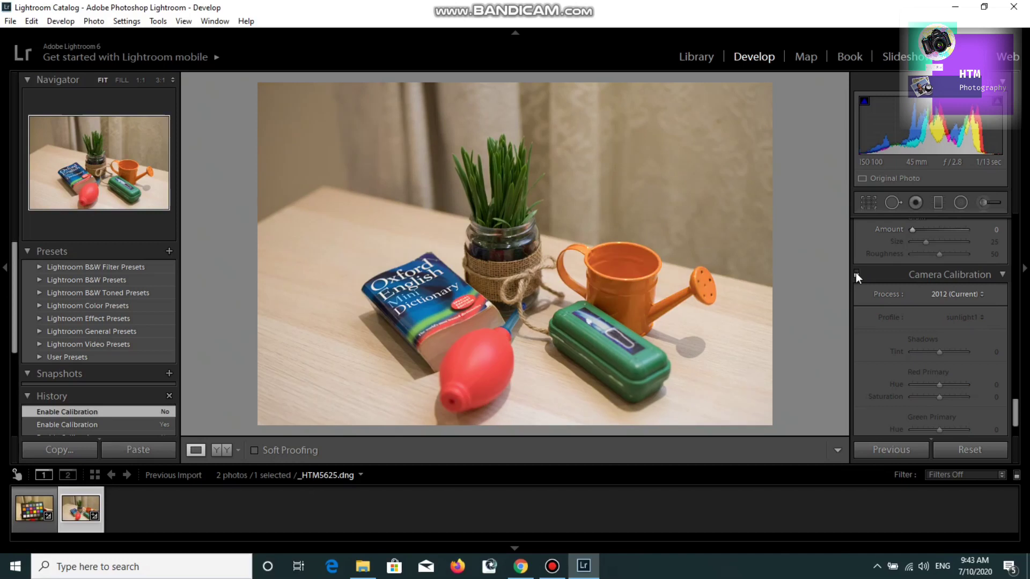
click(856, 274)
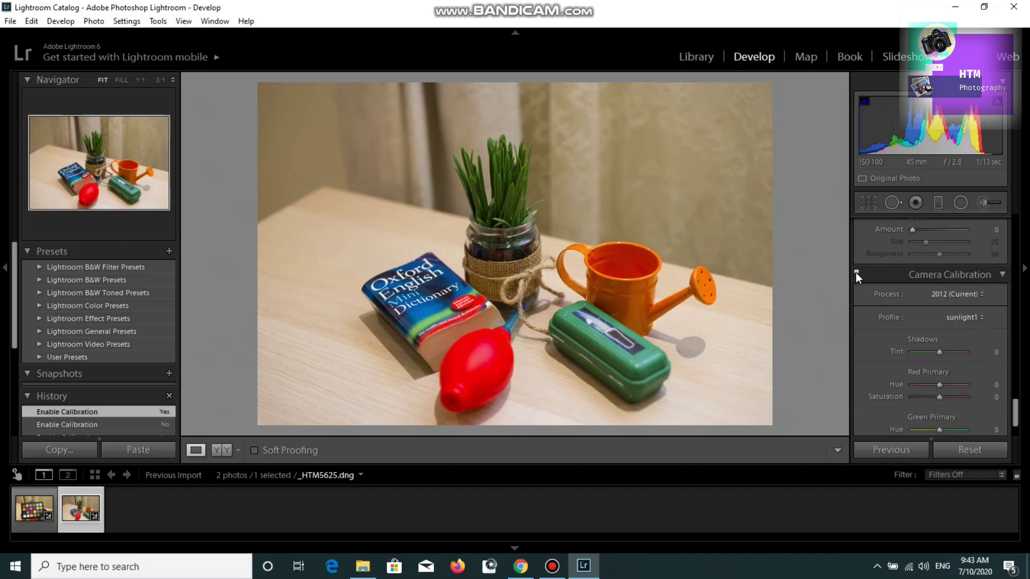